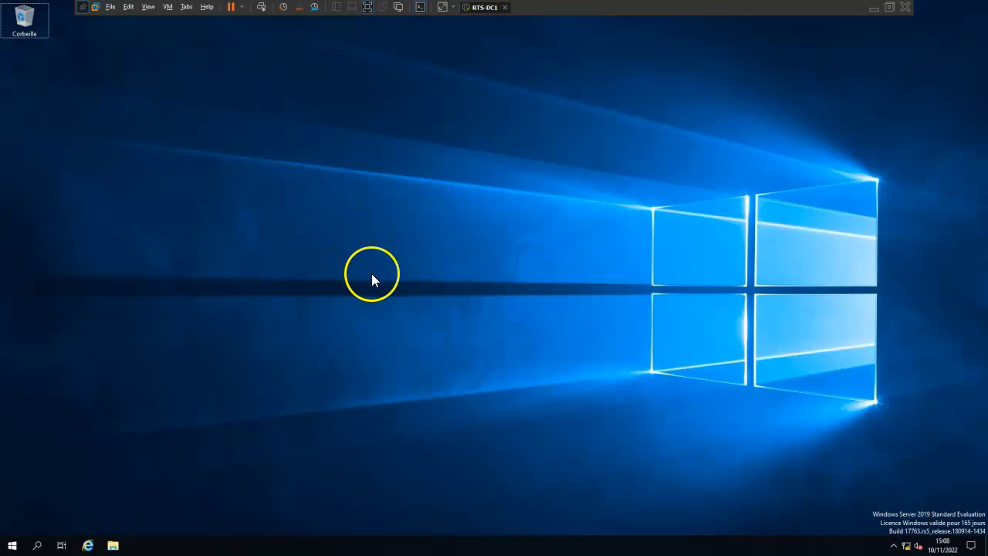
Step: Create a new folder named Rapport de vente on the desktop
{"action": "right_click", "coordinate": [270, 280]}
{"action": "mouse_move", "coordinate": [321, 344]}
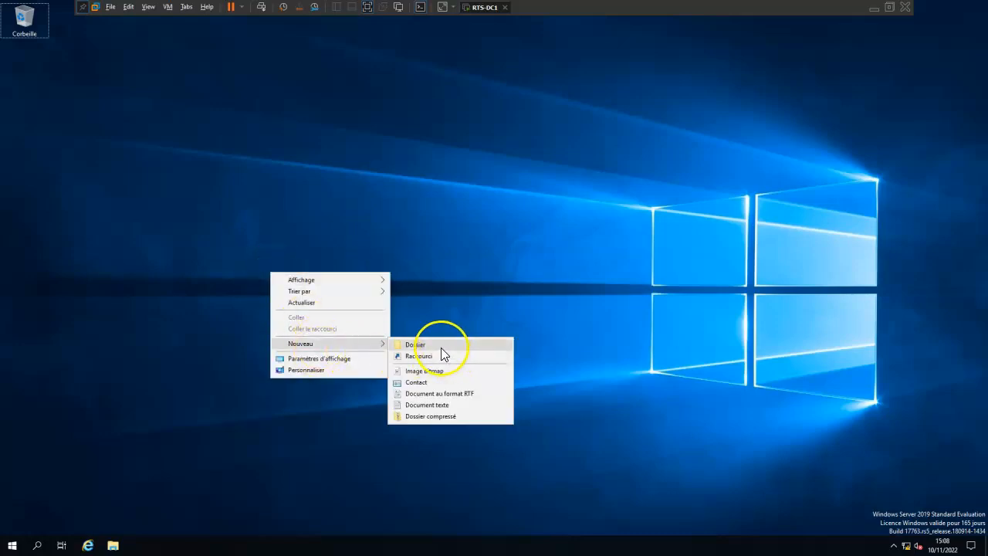
{"action": "left_click", "coordinate": [442, 347]}
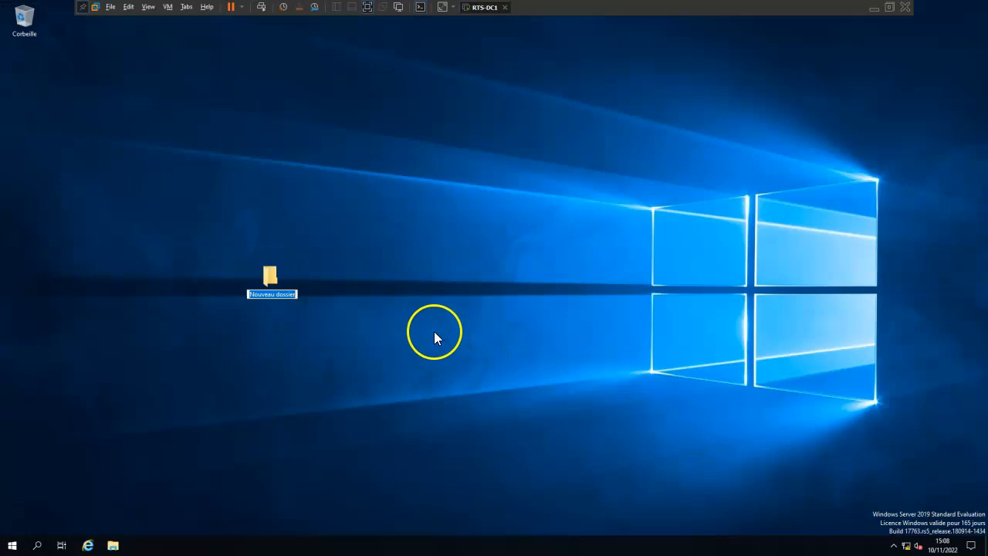
{"action": "type", "text": "Rapport de vente"}
{"action": "key", "text": "Return"}
Step: Review the Administrateur and Administrateurs permissions in the security properties of the Rapport de vente folder
{"action": "right_click", "coordinate": [267, 280]}
{"action": "left_click", "coordinate": [319, 442]}
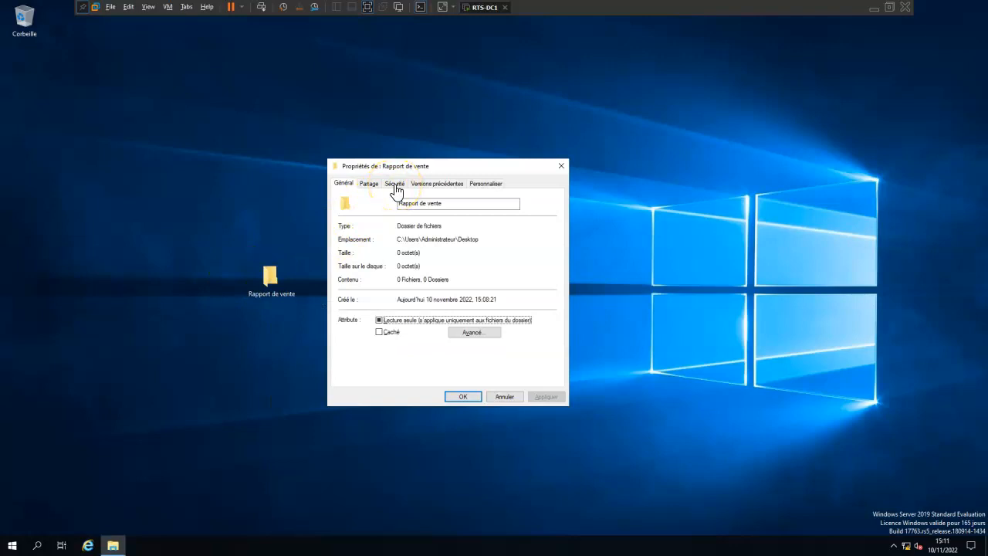
{"action": "left_click", "coordinate": [395, 184]}
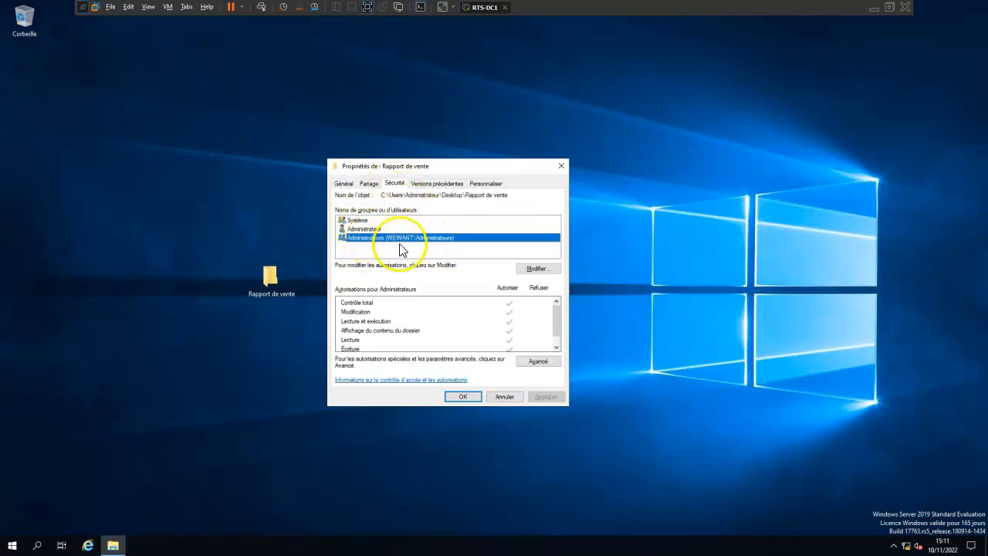
{"action": "left_click", "coordinate": [377, 229]}
{"action": "left_click", "coordinate": [378, 239]}
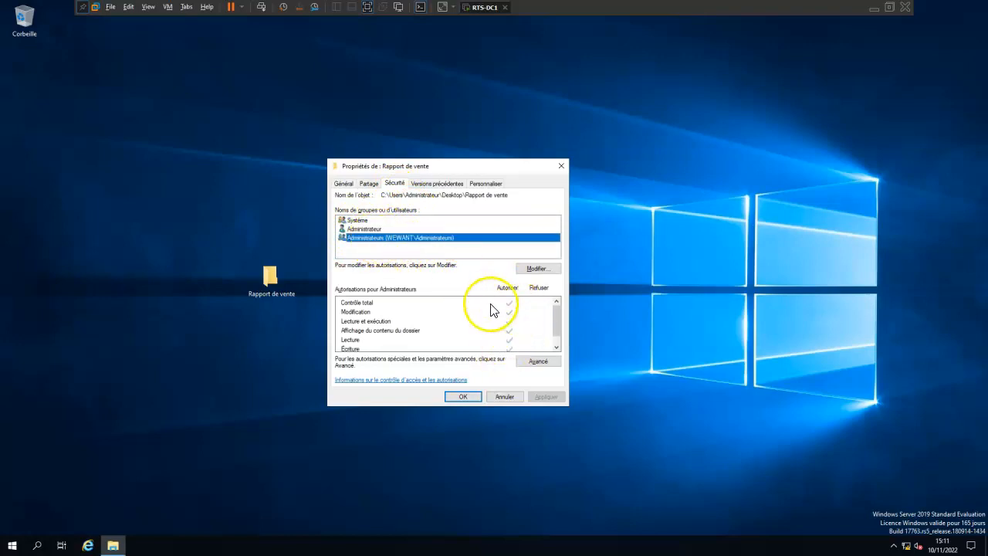
Step: Start adding an entry to the folder's security permissions and search wewant.code for all users and groups
{"action": "left_click", "coordinate": [533, 271]}
{"action": "left_click", "coordinate": [461, 322]}
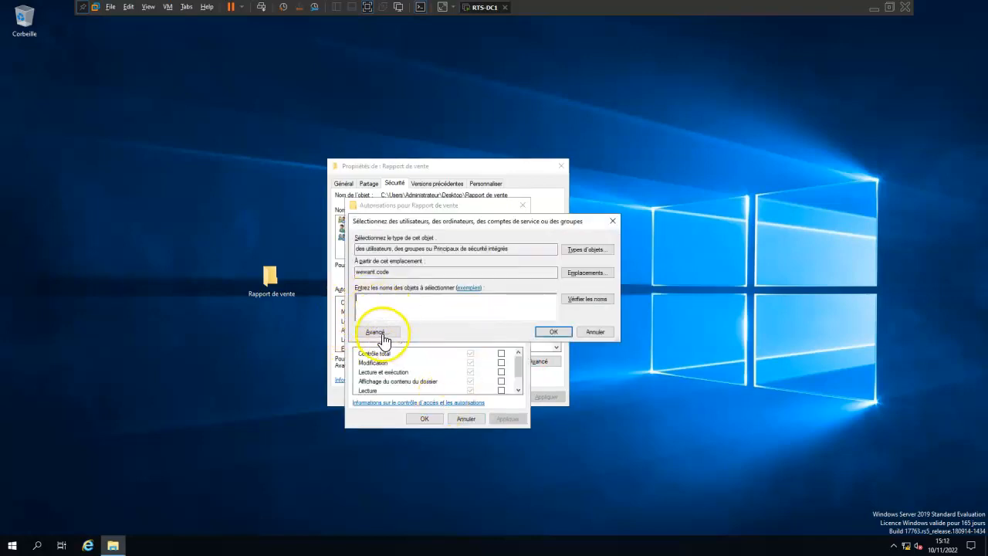
{"action": "left_click", "coordinate": [379, 332]}
{"action": "left_click", "coordinate": [591, 333]}
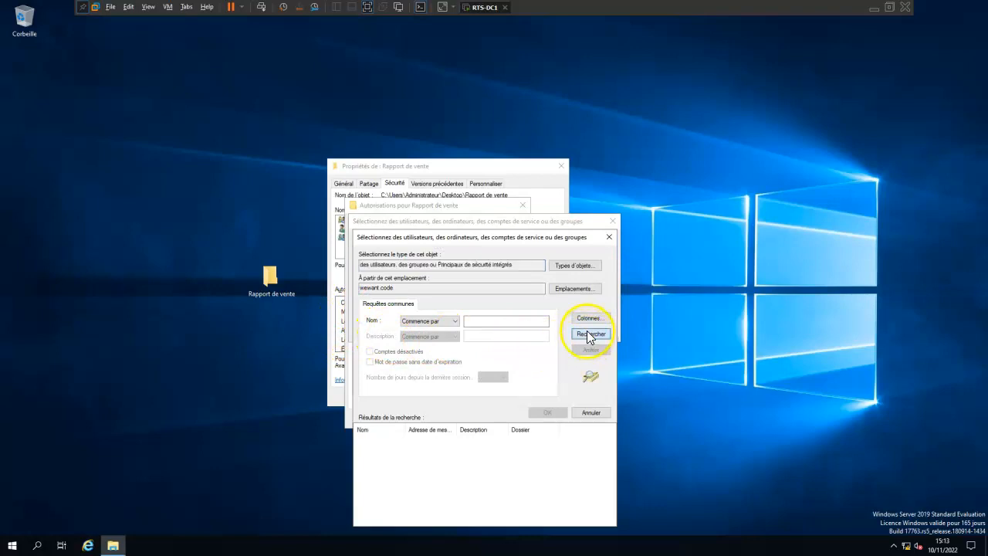
Step: Find Groupes des Ventes in the search results and add it to the folder's security permissions
{"action": "scroll", "coordinate": [390, 470], "scroll_direction": "down", "scroll_amount": 3}
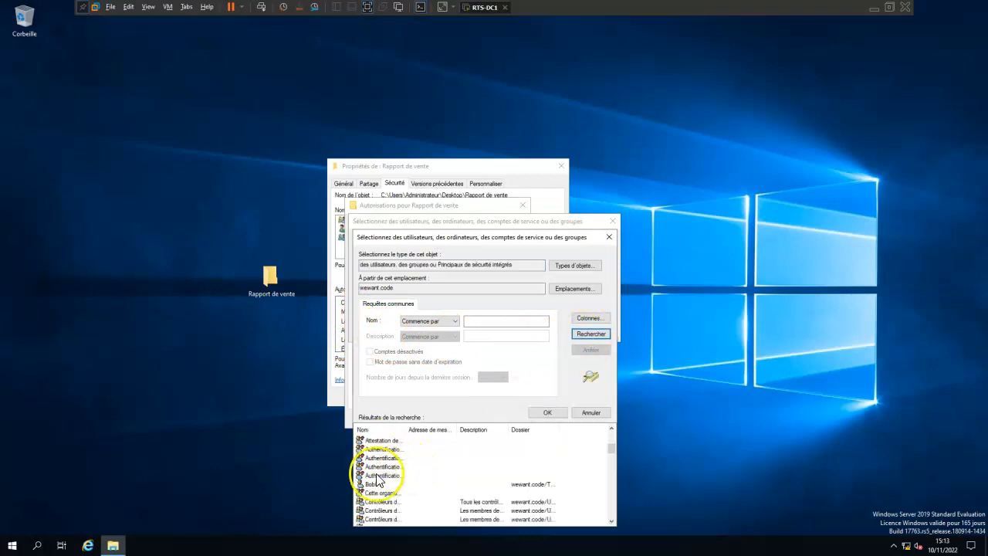
{"action": "scroll", "coordinate": [376, 464], "scroll_direction": "down", "scroll_amount": 1}
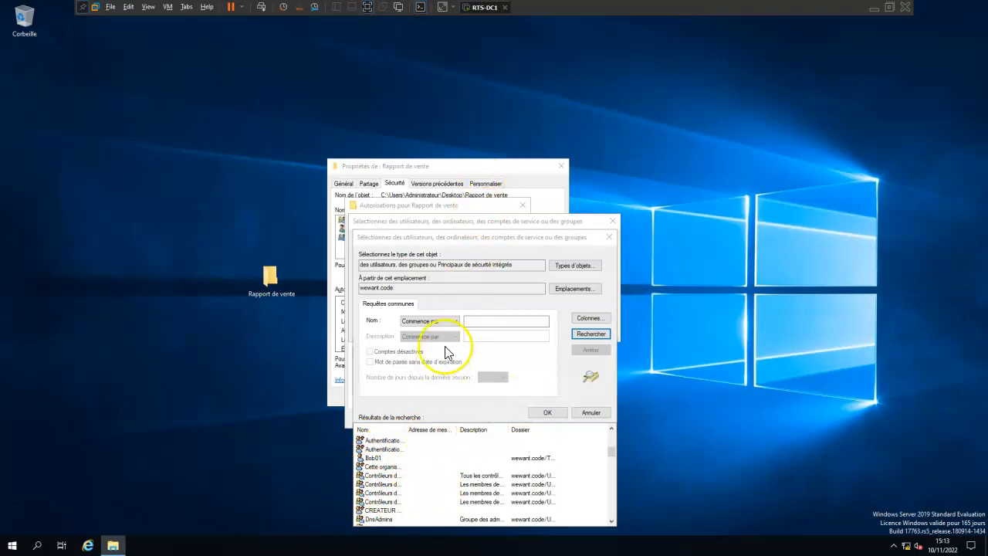
{"action": "left_click_drag", "start_coordinate": [406, 431], "coordinate": [453, 431]}
{"action": "scroll", "coordinate": [401, 479], "scroll_direction": "down", "scroll_amount": 3}
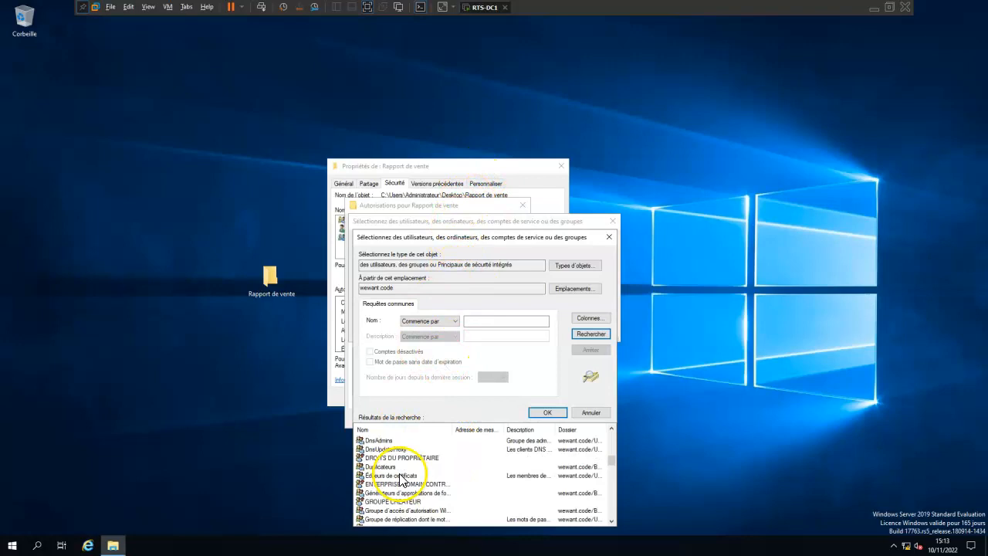
{"action": "scroll", "coordinate": [407, 479], "scroll_direction": "down", "scroll_amount": 2}
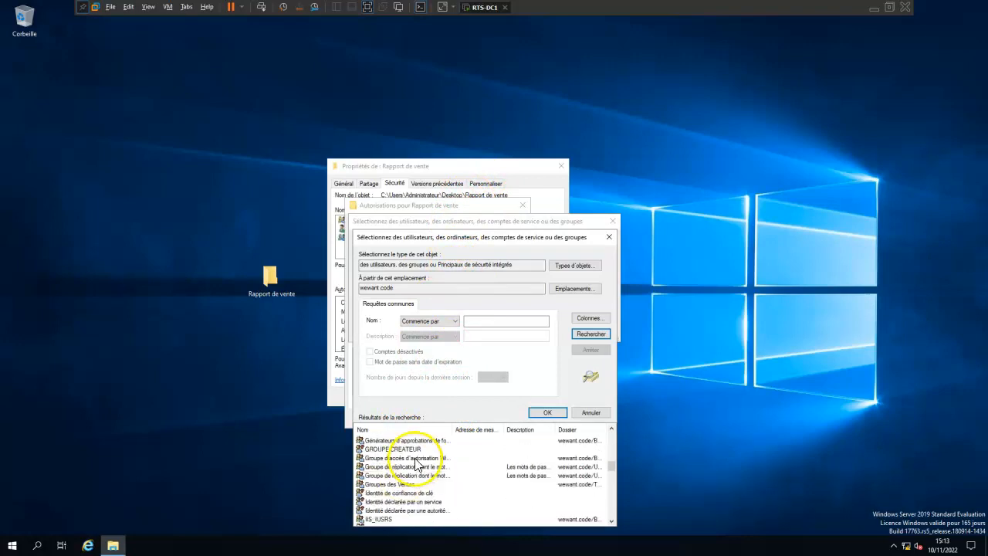
{"action": "left_click_drag", "start_coordinate": [453, 429], "coordinate": [442, 429]}
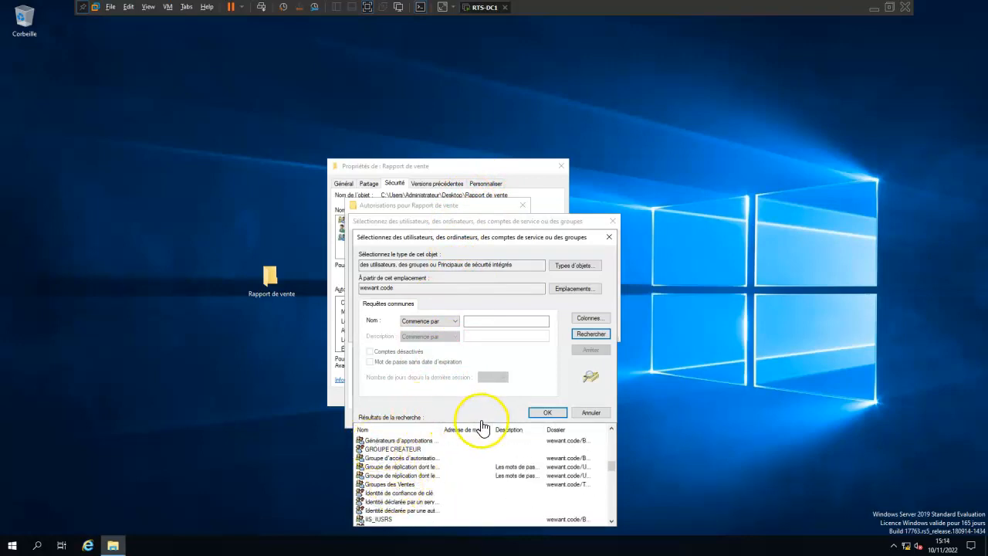
{"action": "left_click", "coordinate": [437, 484]}
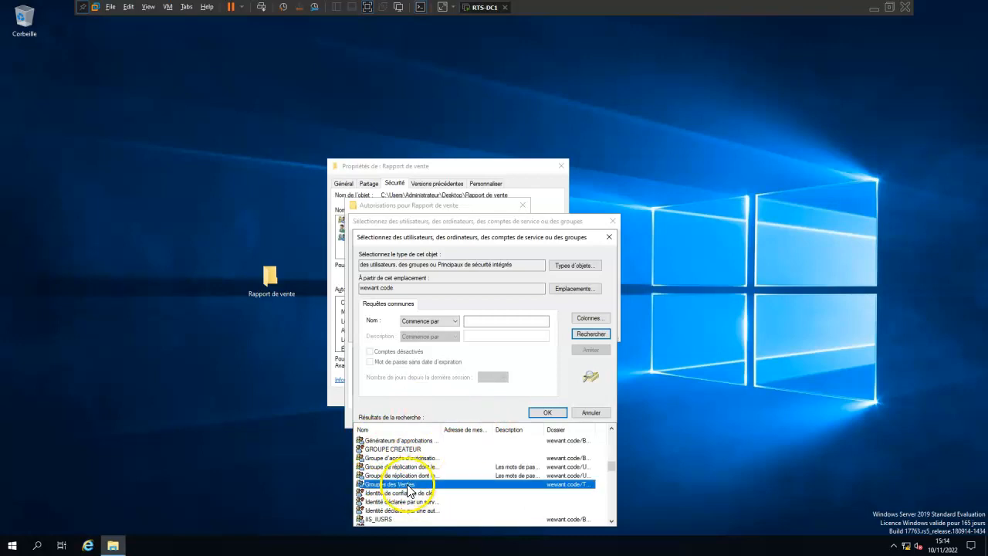
{"action": "left_click", "coordinate": [540, 414]}
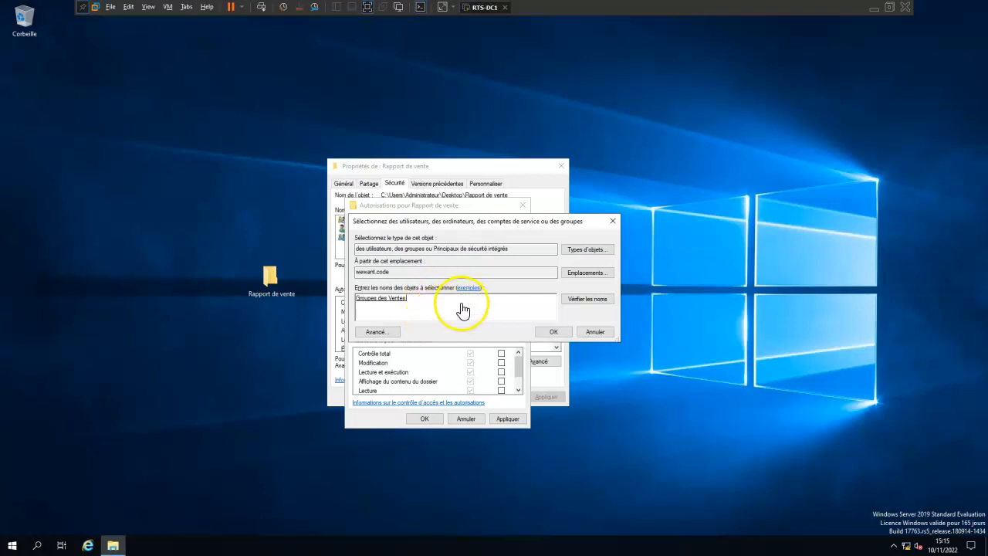
{"action": "left_click", "coordinate": [553, 331]}
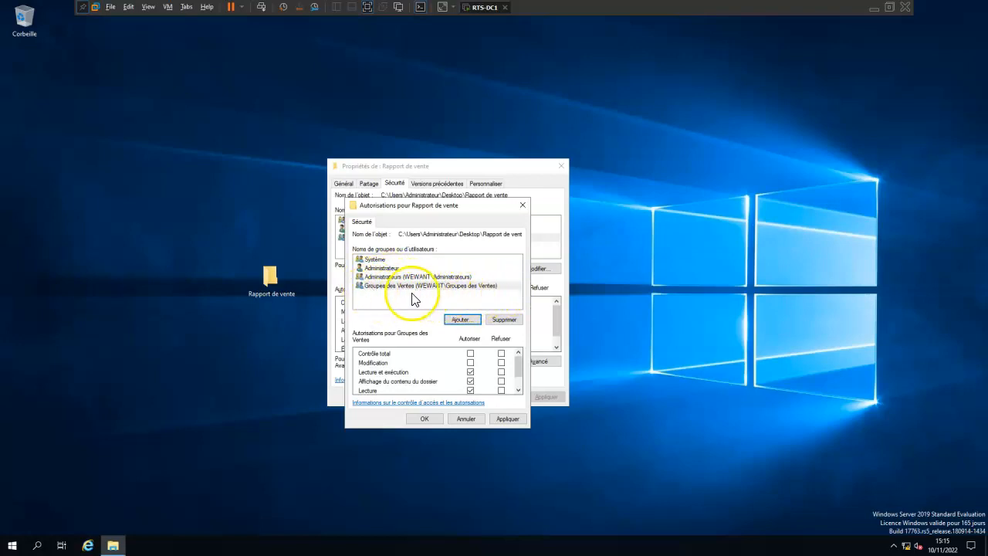
{"action": "left_click", "coordinate": [470, 372]}
Step: Browse the network shares at \\RTS-DC1, and minimize their window after checking them
{"action": "left_click", "coordinate": [89, 474]}
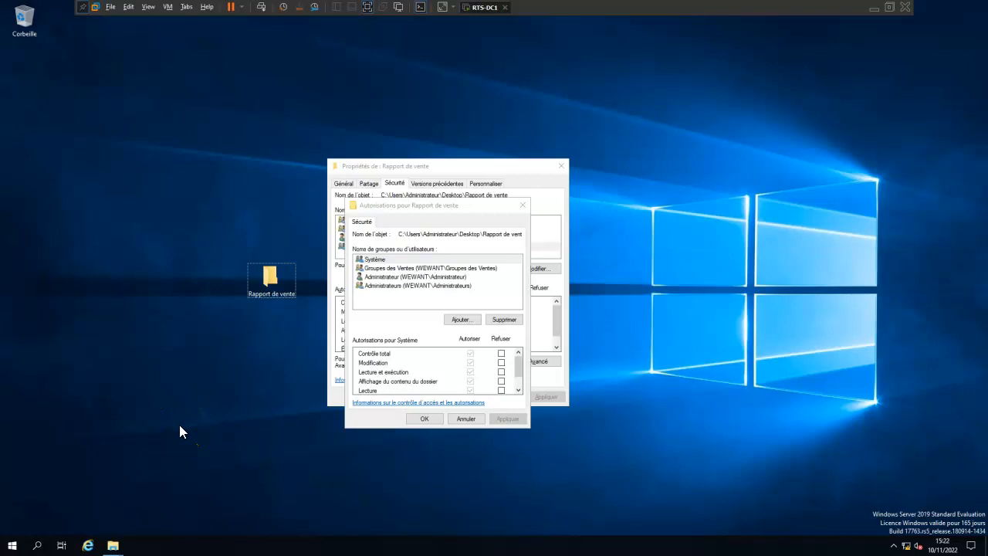
{"action": "key", "text": "super+r"}
{"action": "type", "text": "\\\\RTS-DC1"}
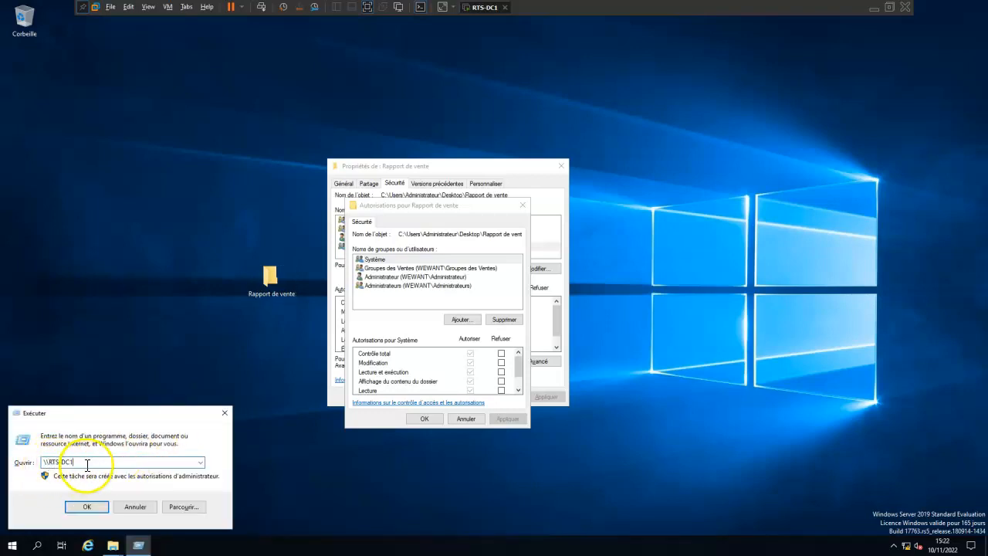
{"action": "left_click", "coordinate": [87, 507]}
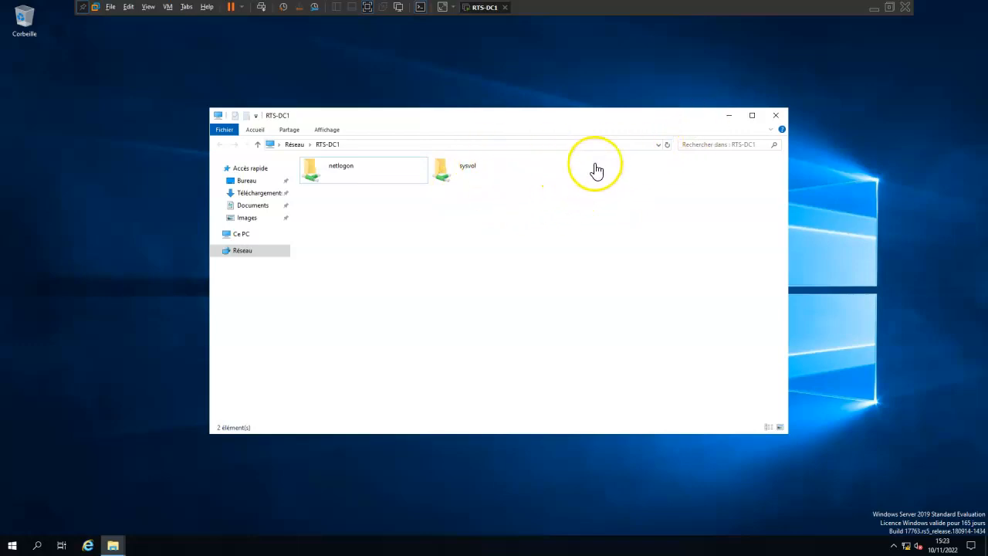
{"action": "left_click", "coordinate": [729, 116]}
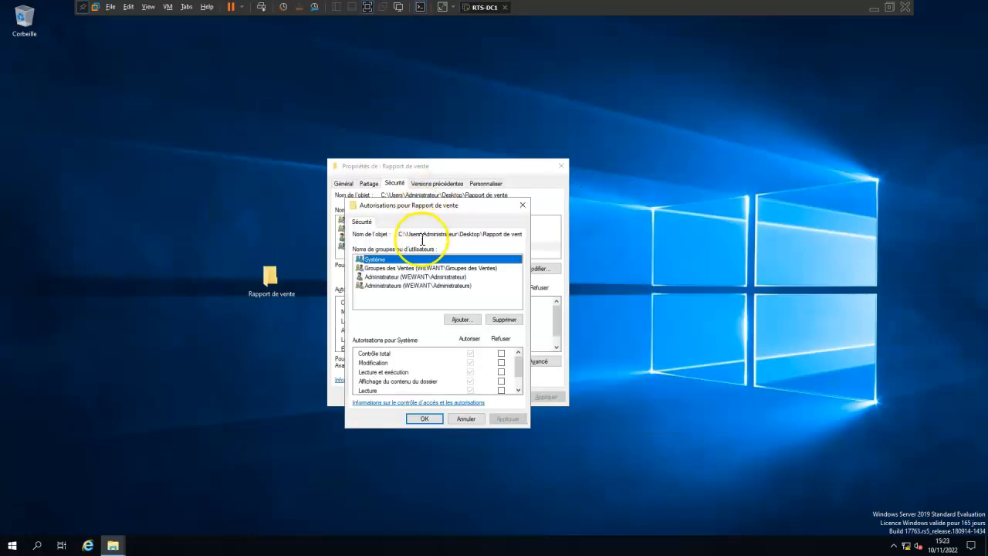
Step: Close the permissions editor and enable advanced sharing of the folder under the share name Rapport de vente
{"action": "left_click", "coordinate": [431, 417]}
{"action": "left_click", "coordinate": [369, 183]}
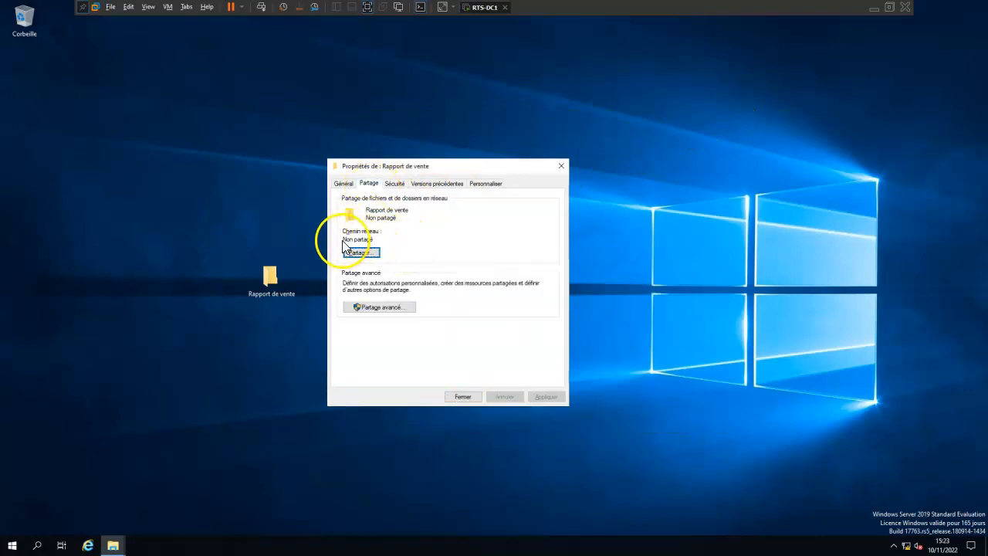
{"action": "left_click", "coordinate": [393, 307]}
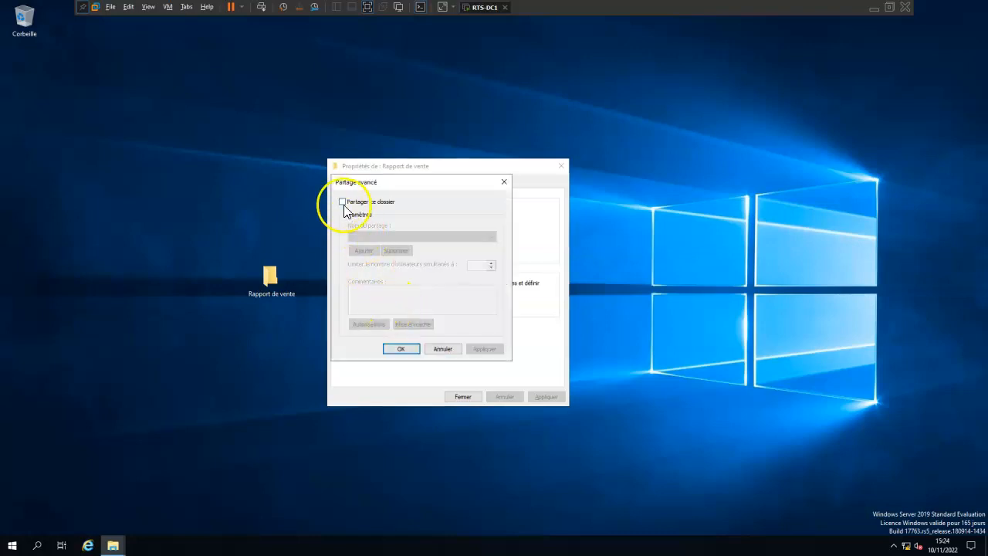
{"action": "left_click", "coordinate": [343, 203]}
{"action": "left_click_drag", "start_coordinate": [352, 236], "coordinate": [404, 241]}
{"action": "left_click", "coordinate": [404, 241]}
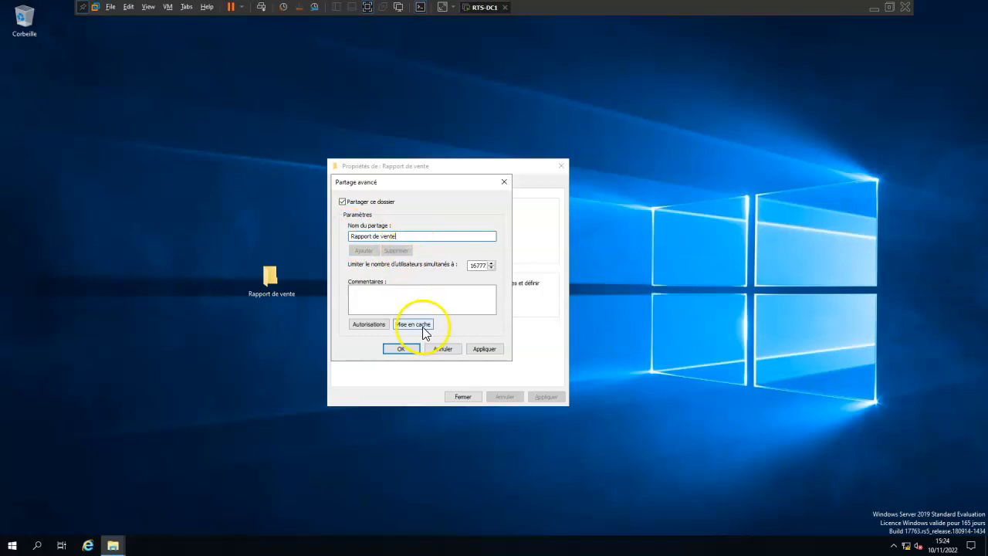
Step: Allow Contrôle total, Modifier and Lecture for Tout le monde in the share permissions of Rapport de vente
{"action": "left_click", "coordinate": [378, 327]}
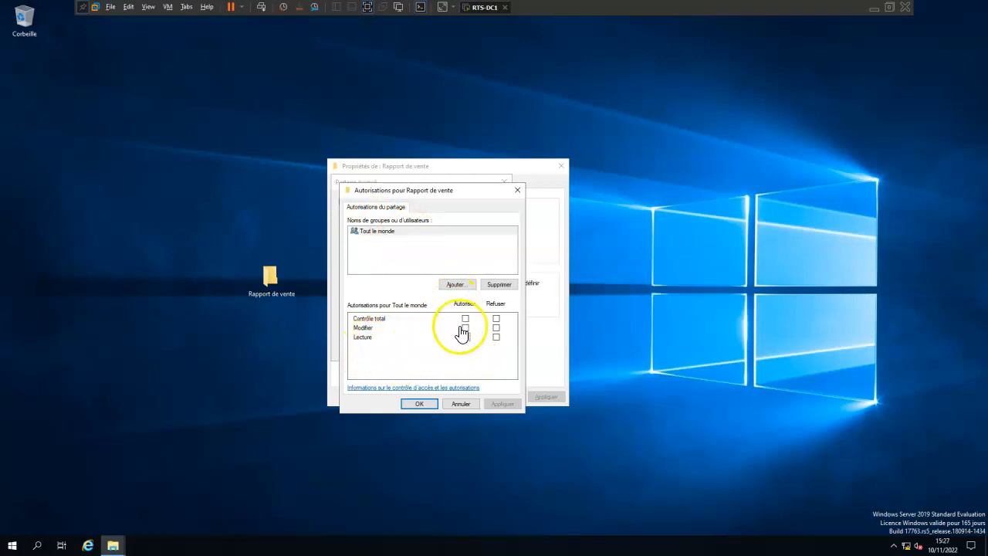
{"action": "left_click", "coordinate": [465, 336]}
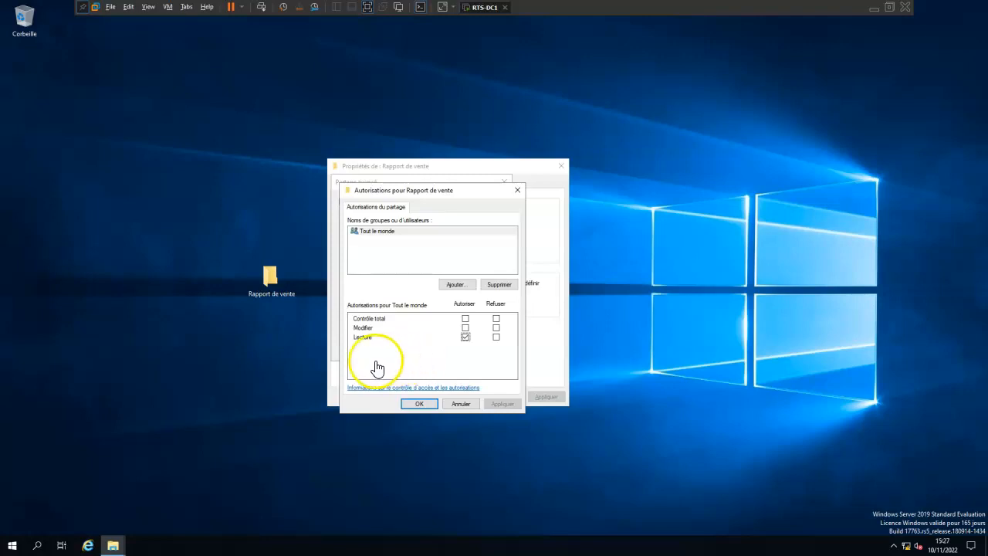
{"action": "left_click", "coordinate": [466, 319]}
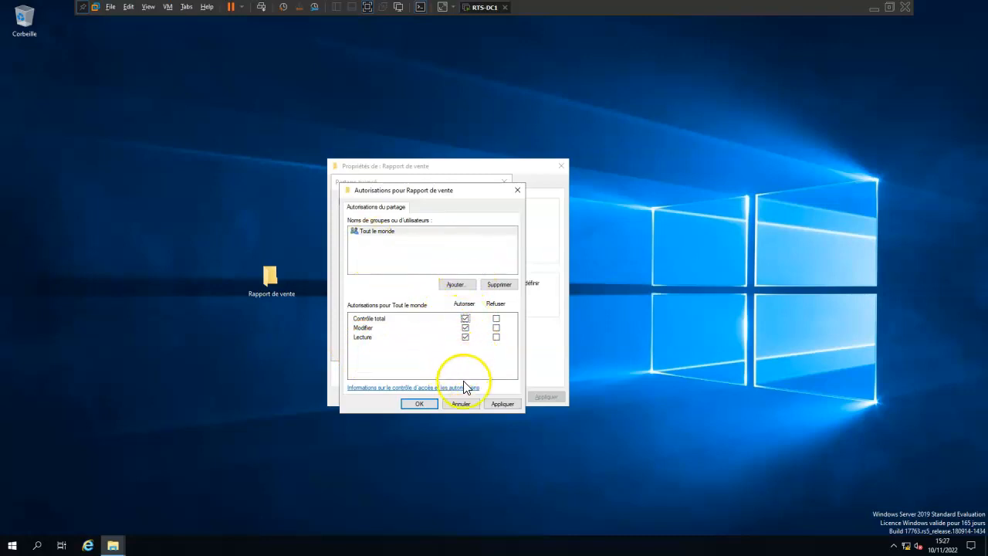
{"action": "left_click", "coordinate": [502, 404]}
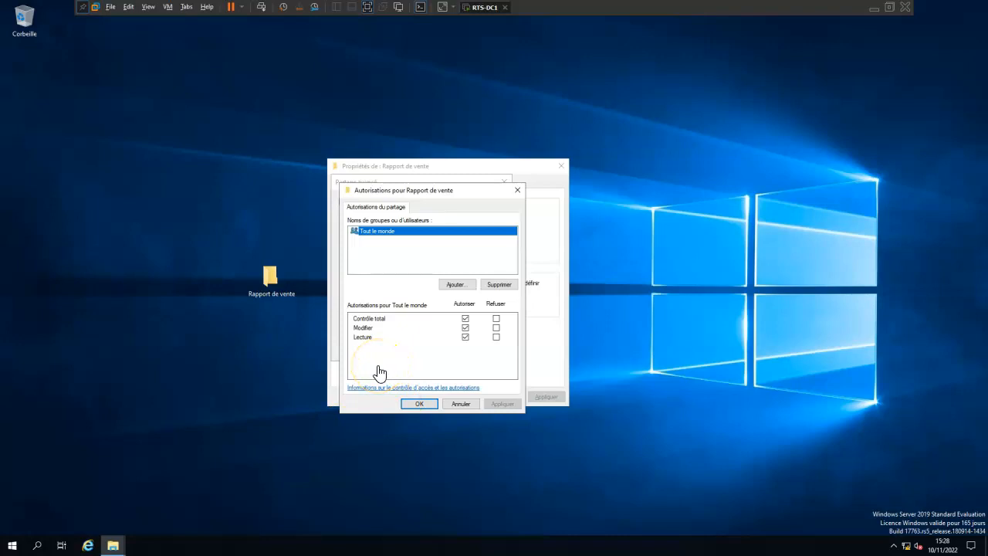
{"action": "left_click", "coordinate": [465, 318]}
{"action": "left_click", "coordinate": [415, 406]}
{"action": "left_click", "coordinate": [416, 406]}
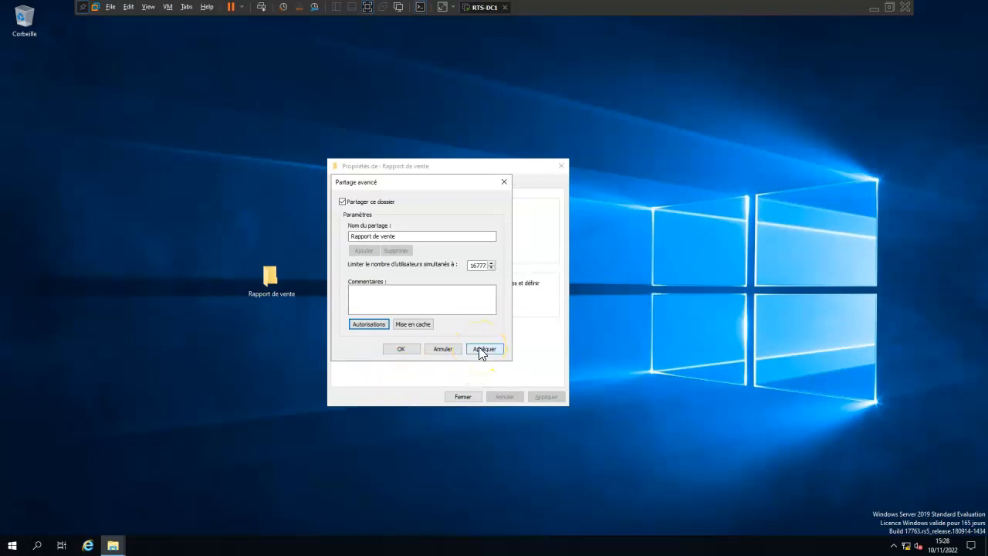
Step: Apply the advanced sharing settings and return to the folder's properties
{"action": "left_click", "coordinate": [480, 349]}
{"action": "left_click", "coordinate": [412, 352]}
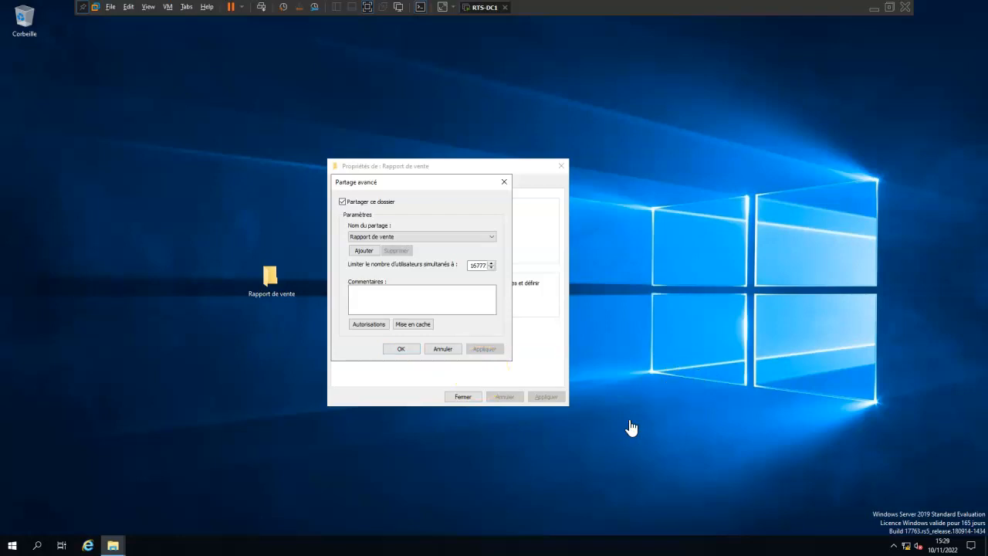
{"action": "left_click", "coordinate": [540, 389]}
{"action": "left_click", "coordinate": [395, 349]}
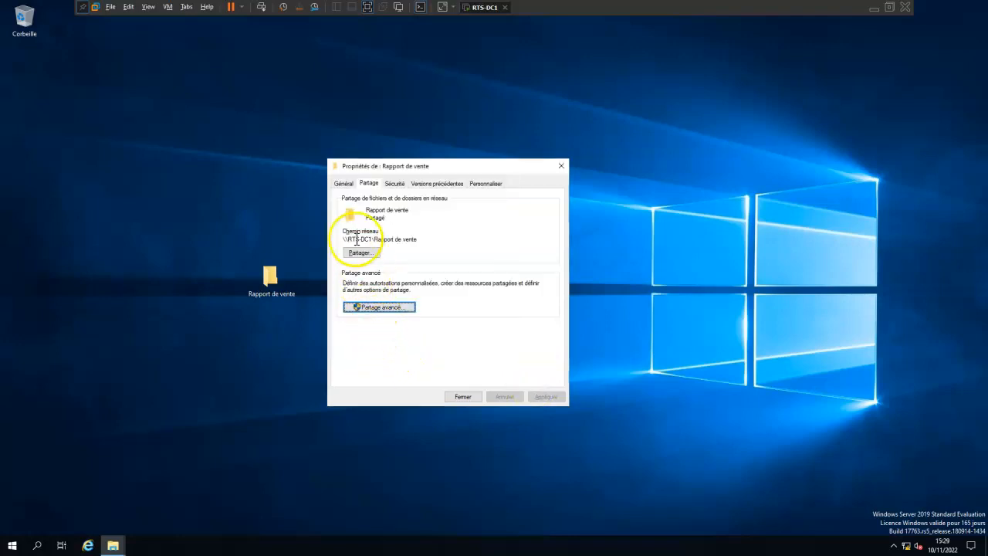
Step: Check the shared folder's network path and the security permissions of Groupes des Ventes
{"action": "left_click_drag", "start_coordinate": [344, 240], "coordinate": [419, 241]}
{"action": "left_click", "coordinate": [420, 241]}
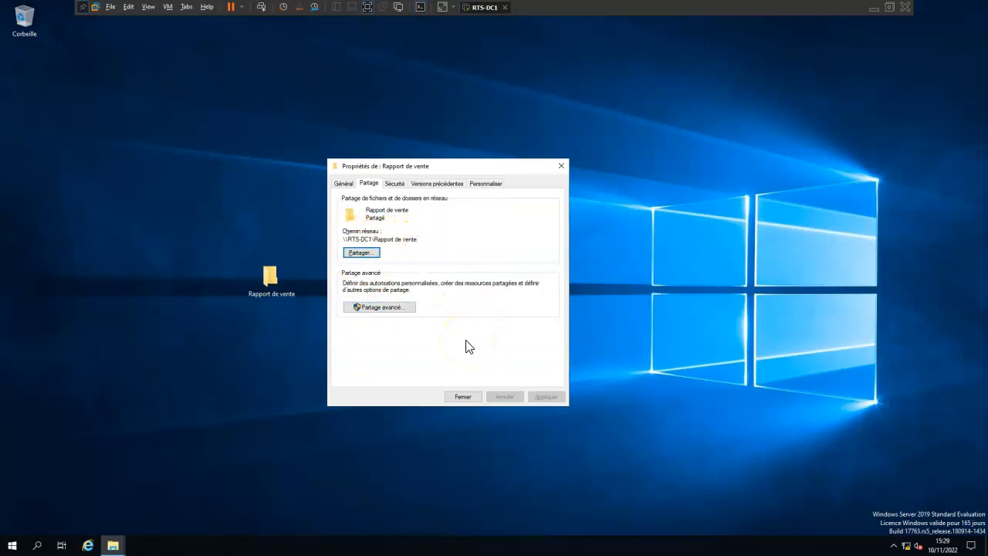
{"action": "left_click", "coordinate": [416, 437]}
{"action": "left_click", "coordinate": [583, 446]}
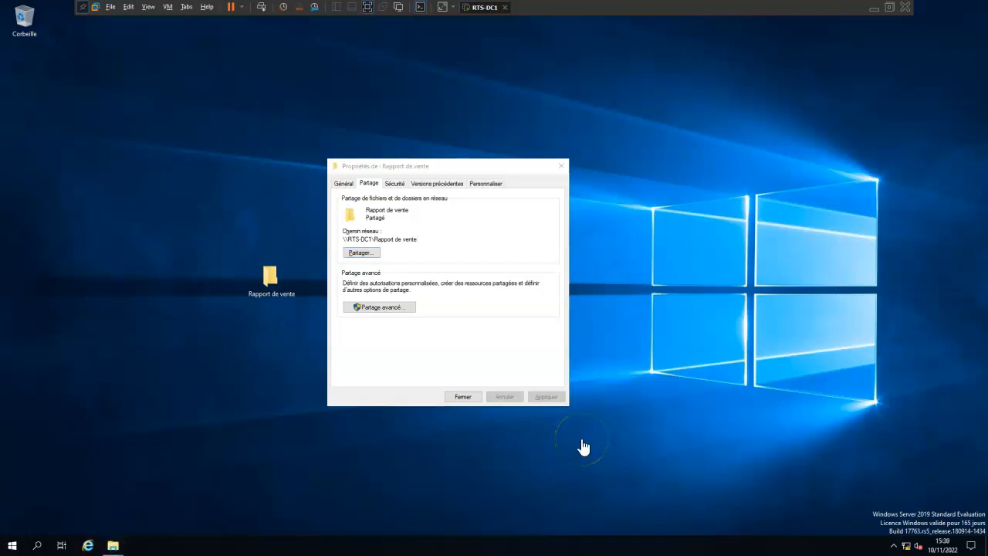
{"action": "left_click", "coordinate": [394, 183]}
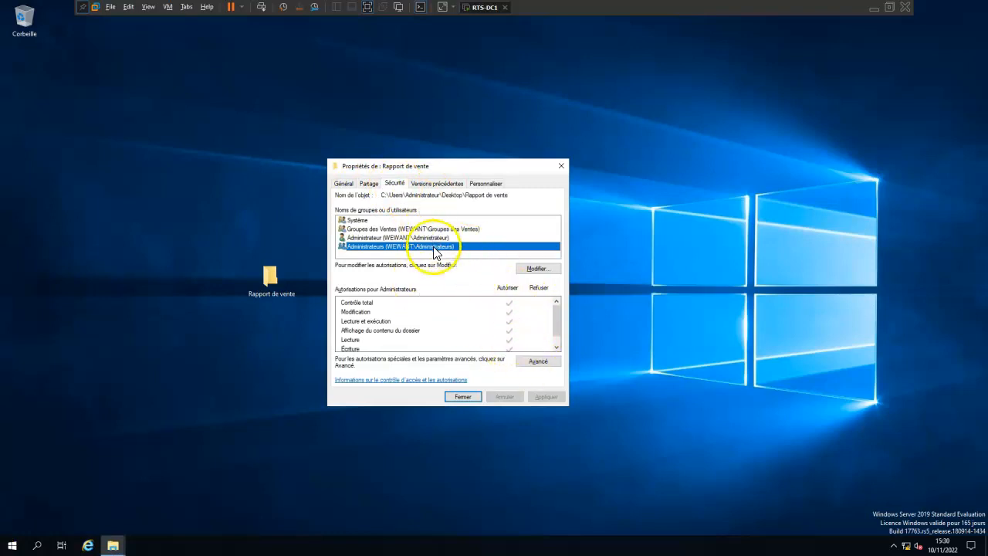
{"action": "left_click", "coordinate": [429, 229]}
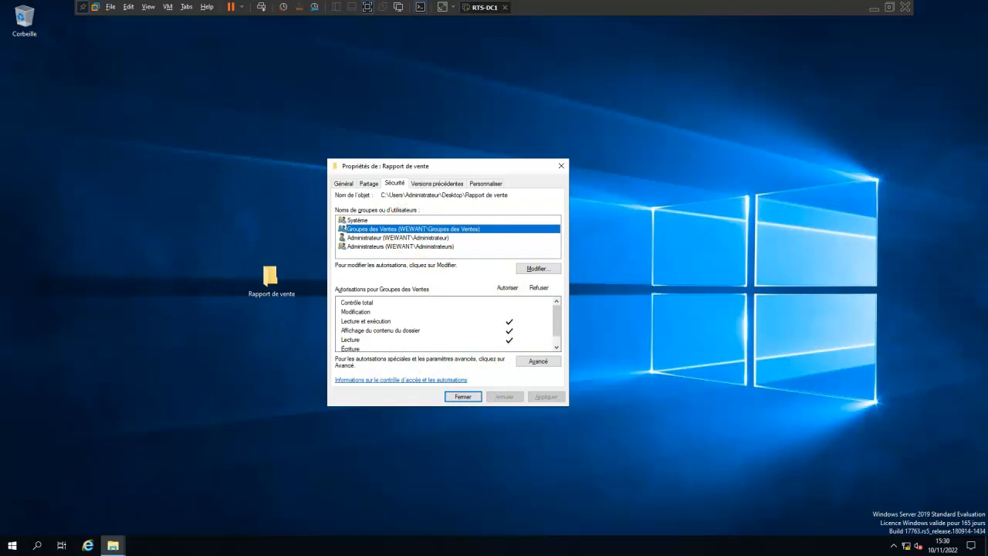
Step: Return to the RTS-DC1 network window and open the Rapport de vente share
{"action": "mouse_move", "coordinate": [114, 541]}
{"action": "left_click", "coordinate": [128, 507]}
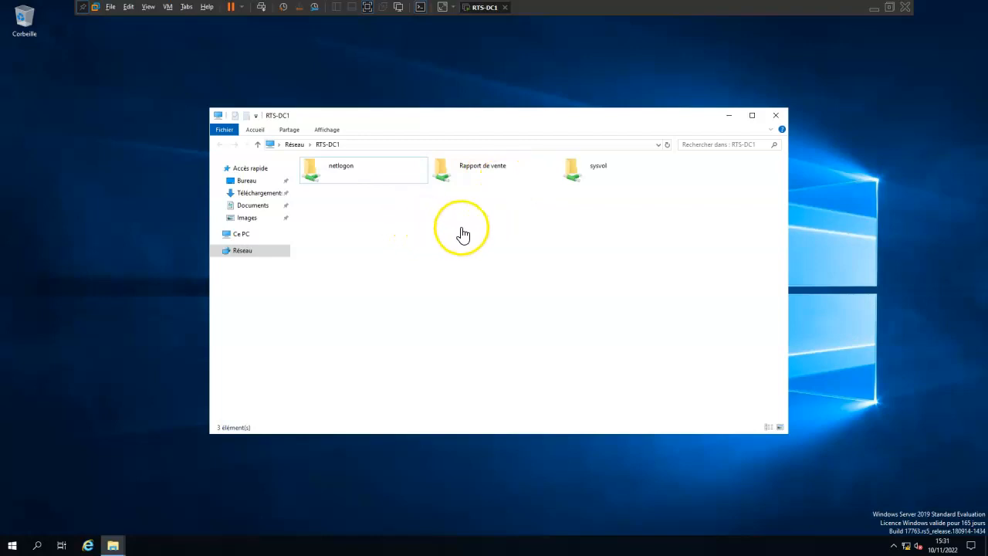
{"action": "double_click", "coordinate": [479, 174]}
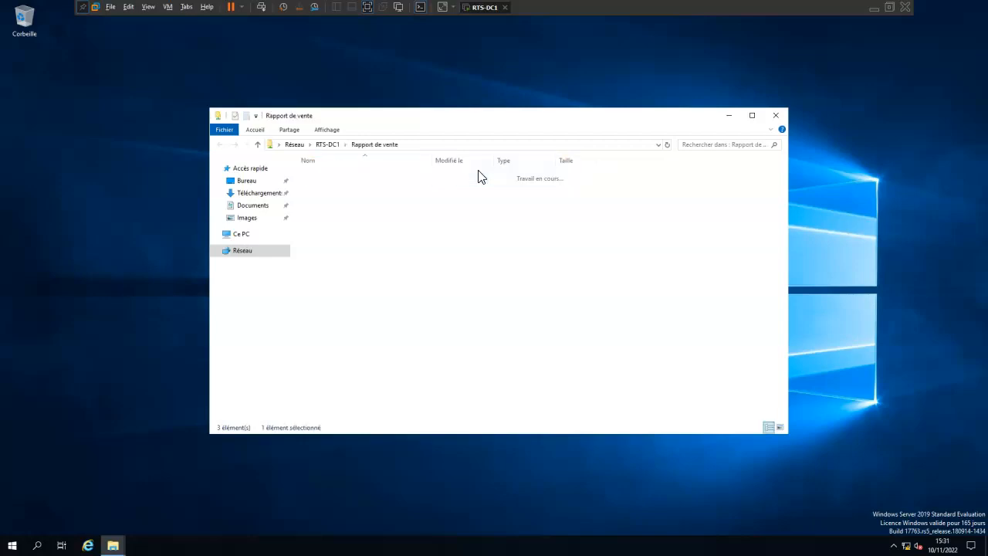